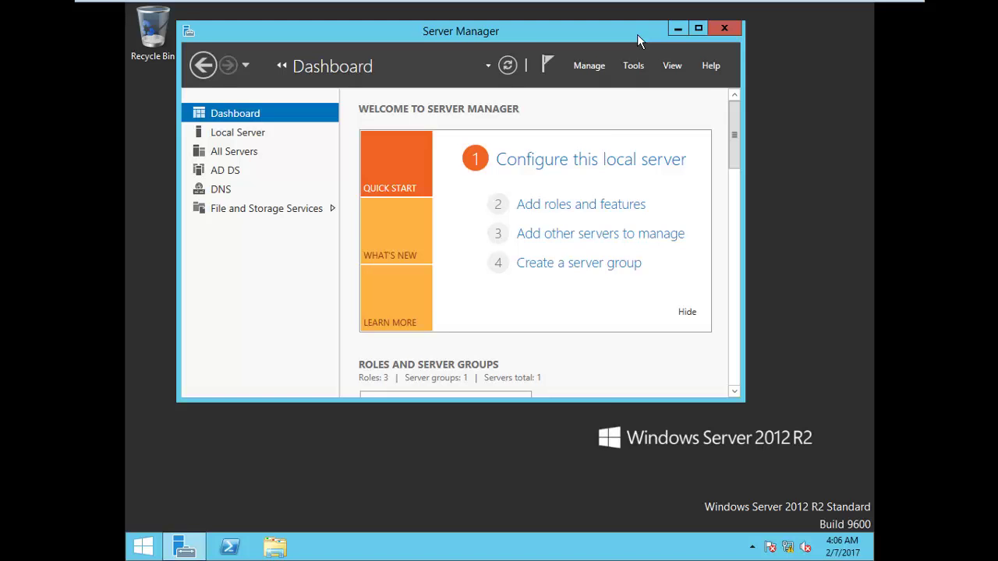
# Open the DNS console from the Server Manager tools, expand Forward Lookup Zones, and close the console
pyautogui.click(634, 66)
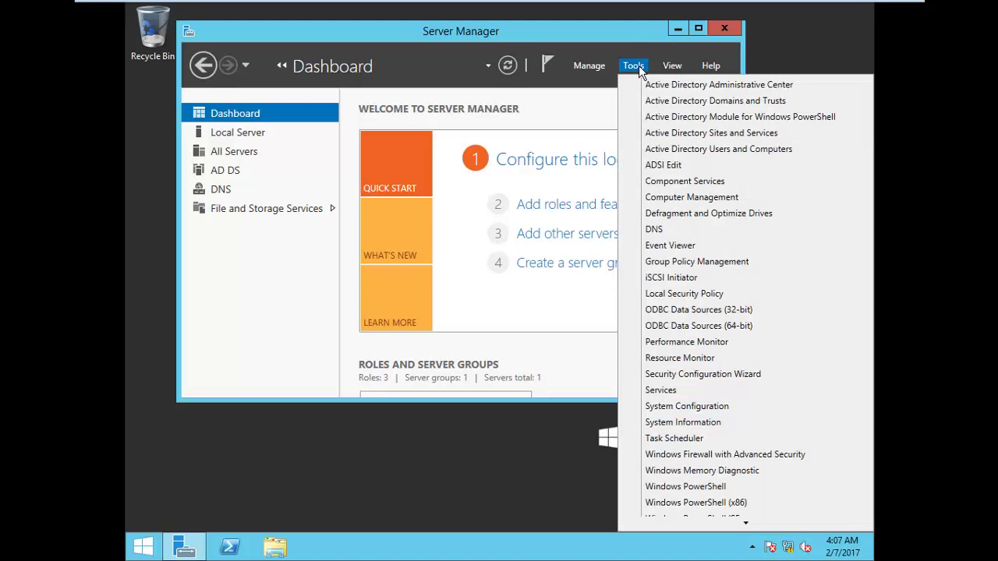
pyautogui.click(676, 236)
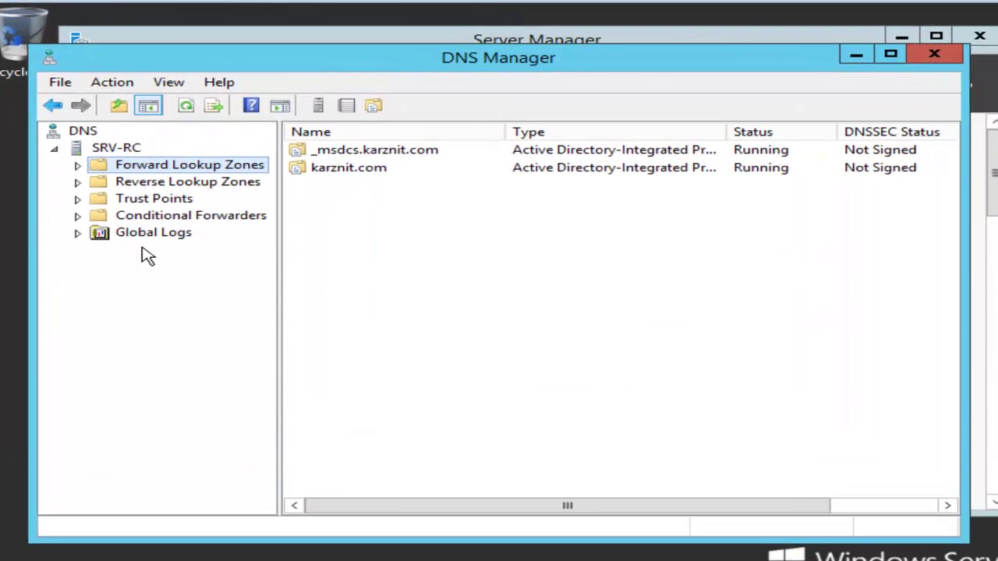
pyautogui.click(77, 165)
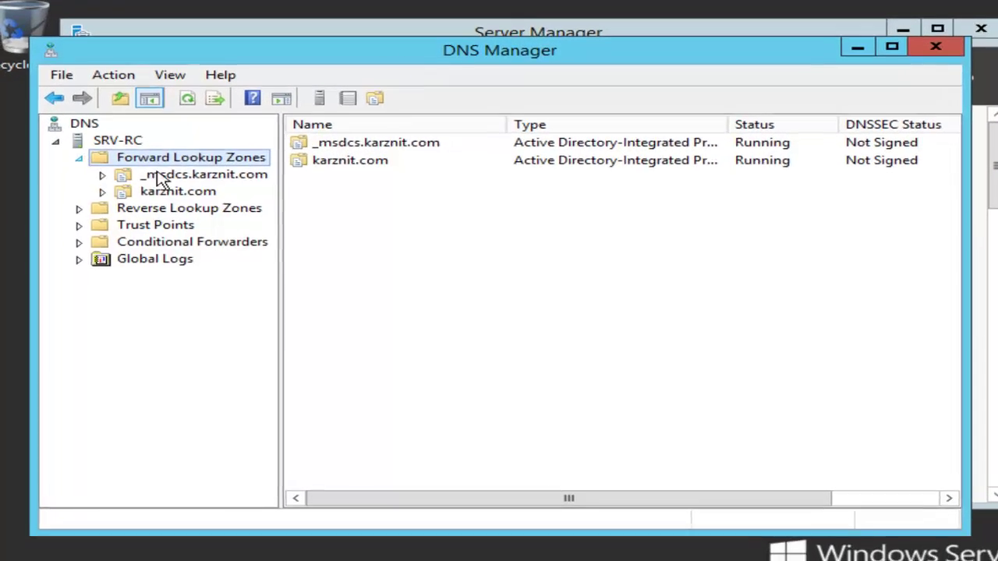
pyautogui.click(935, 46)
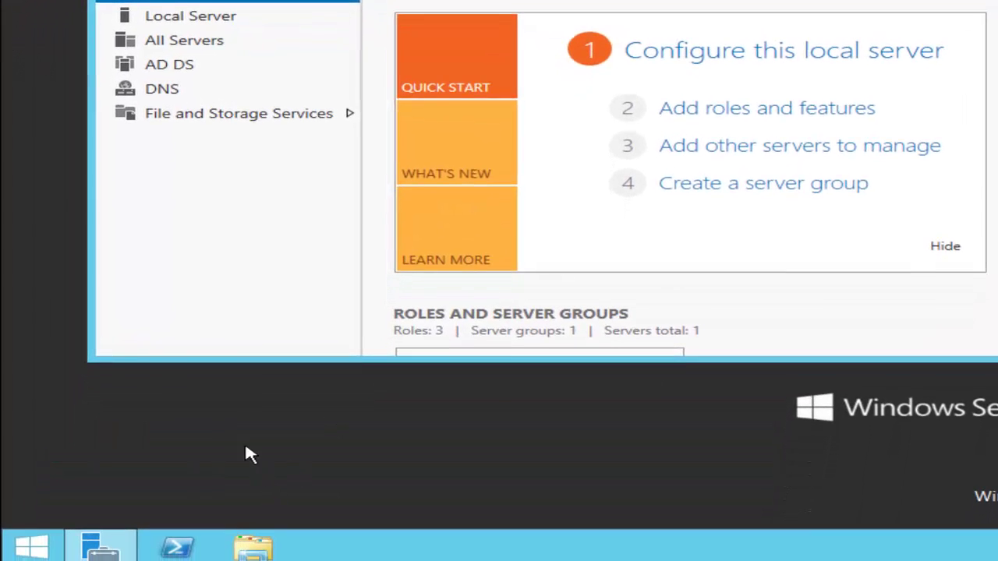
# Launch DNS Manager through the Run dialog with the command dnsmgmt.msc
pyautogui.rightClick(50, 549)
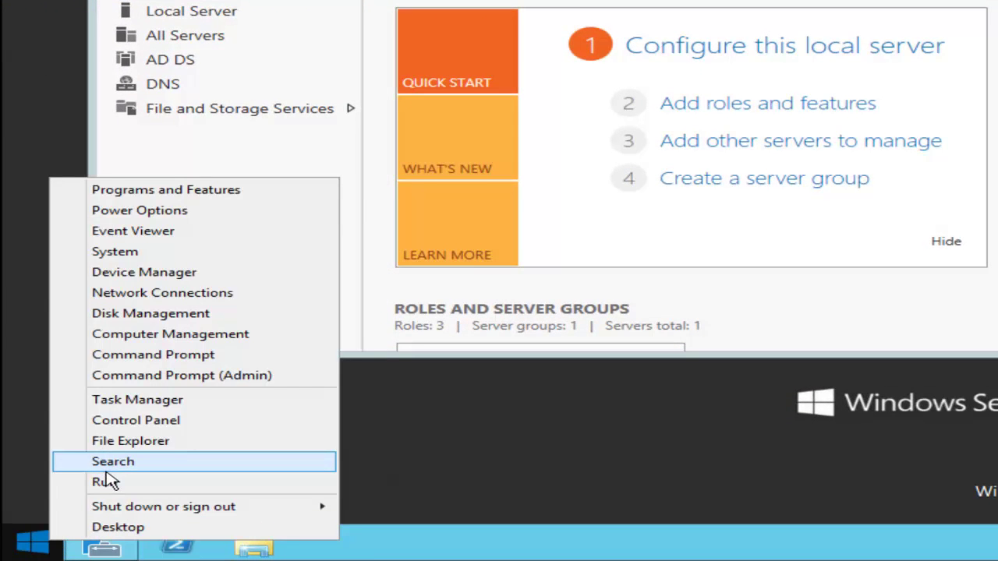
pyautogui.click(106, 481)
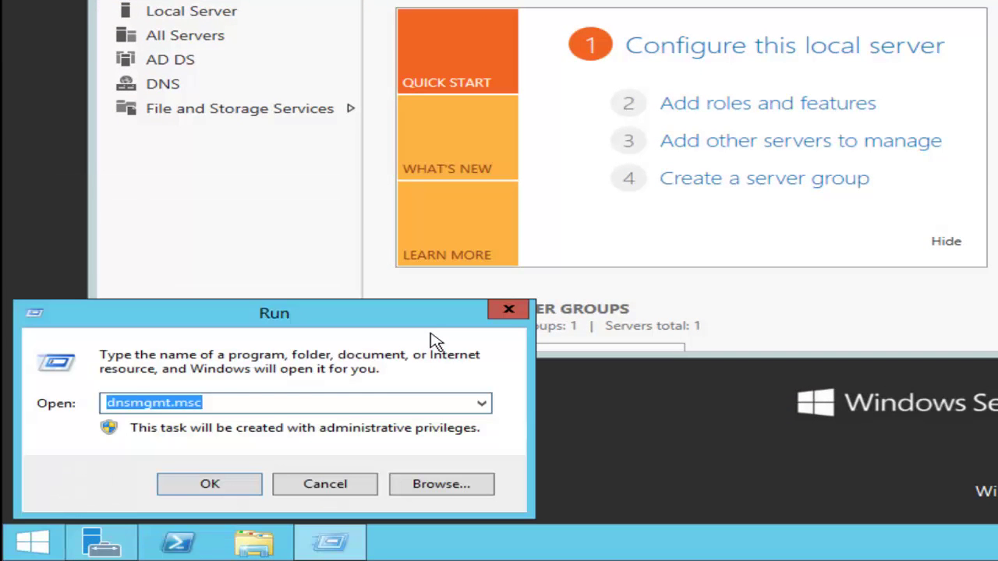
pyautogui.press('BackSpace')
pyautogui.write('md')
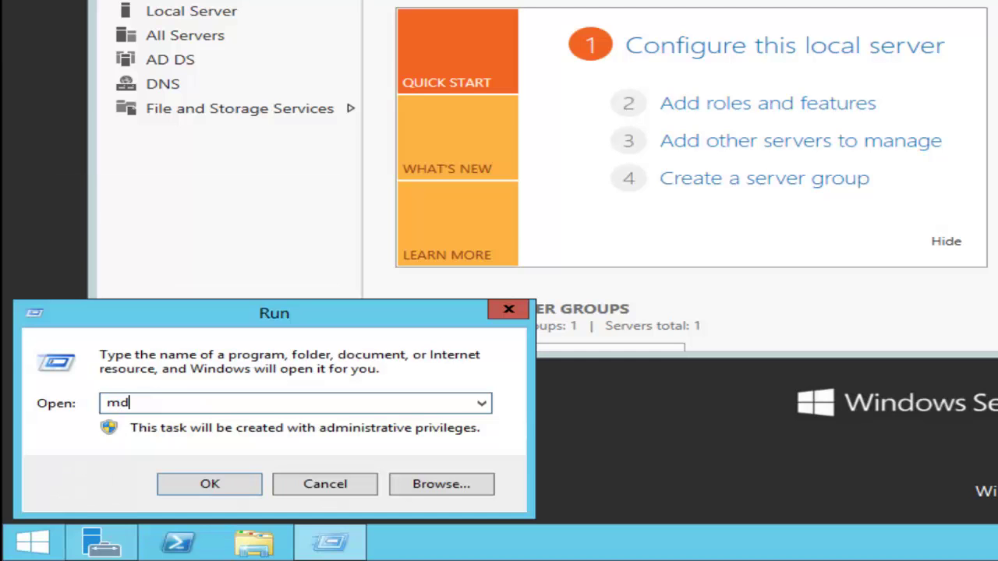
pyautogui.press('BackSpace')
pyautogui.press('BackSpace')
pyautogui.write('dm')
pyautogui.press('BackSpace')
pyautogui.write('ns')
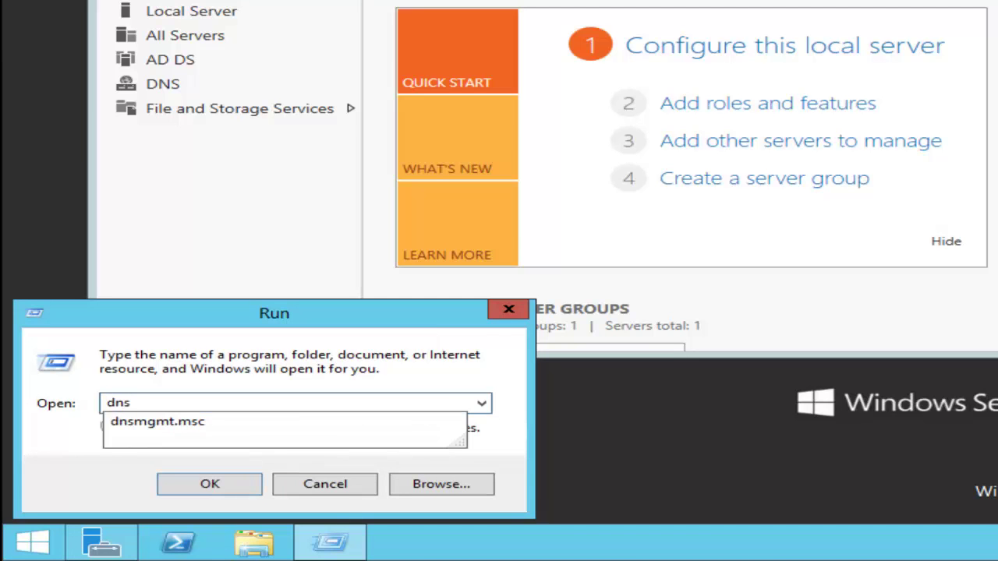
pyautogui.write('mgmt.ms')
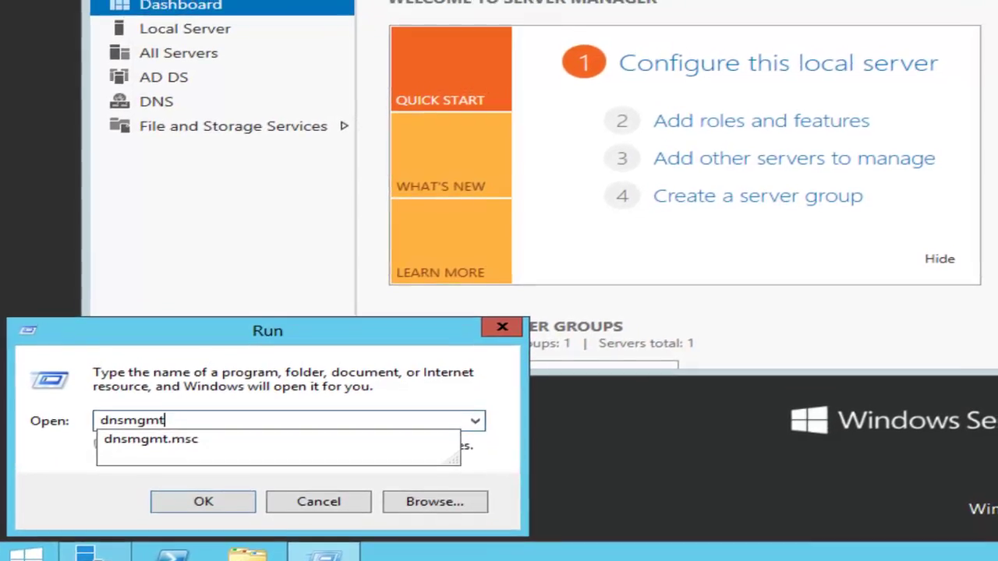
pyautogui.write('c')
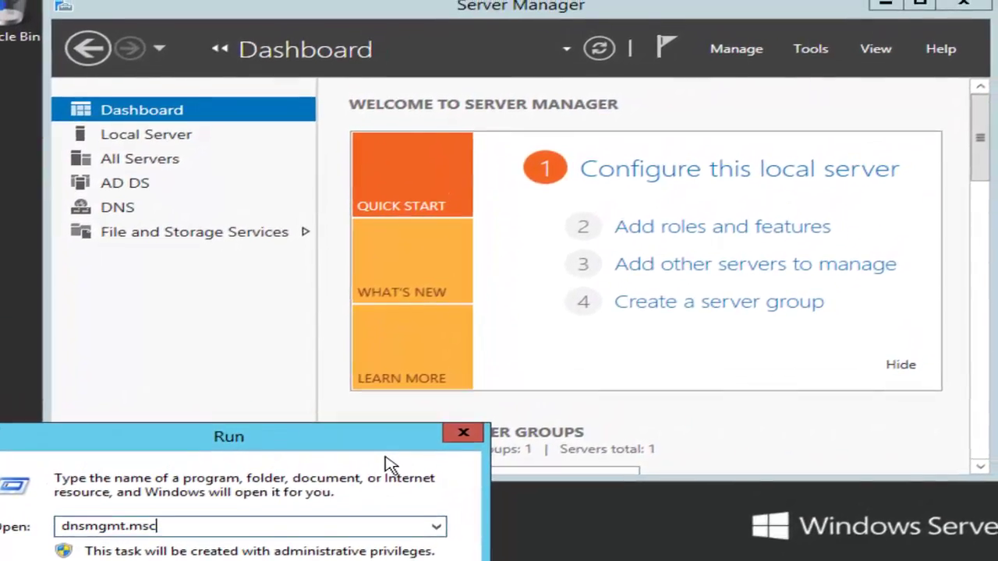
pyautogui.press('Return')
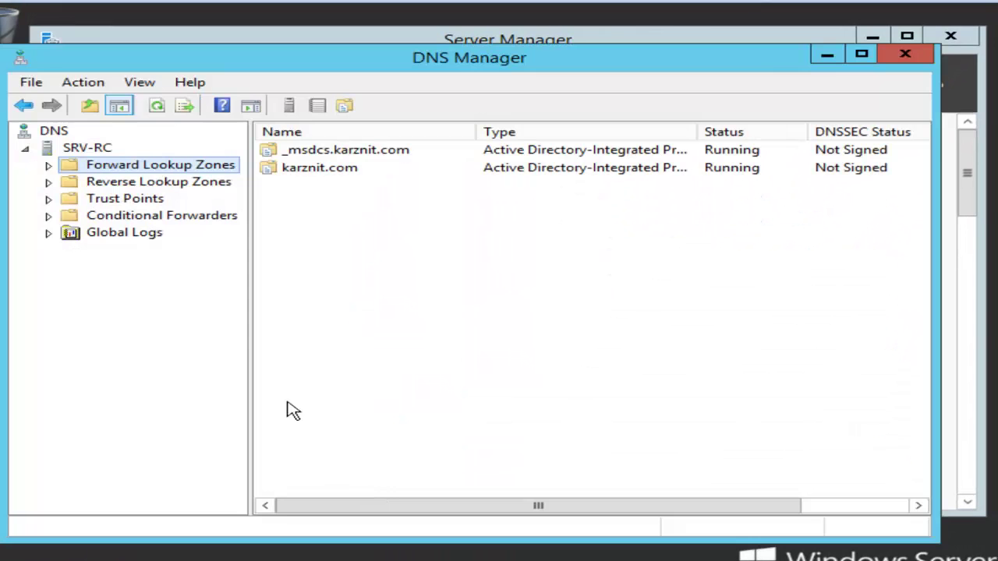
# Expand Forward Lookup Zones under SRV-RC and examine the forward and reverse lookup zones
pyautogui.moveTo(240, 65); pyautogui.dragTo(262, 135)
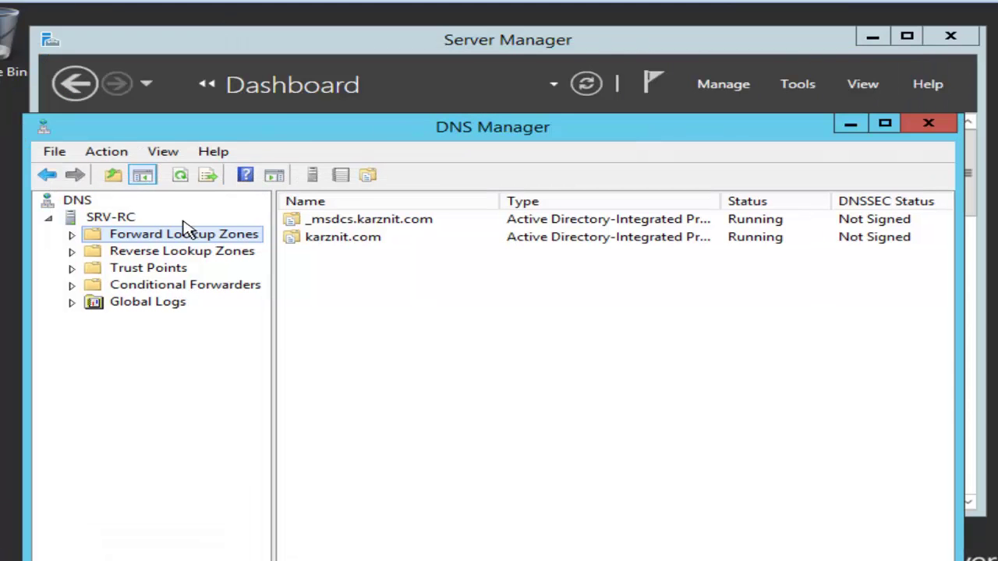
pyautogui.click(72, 235)
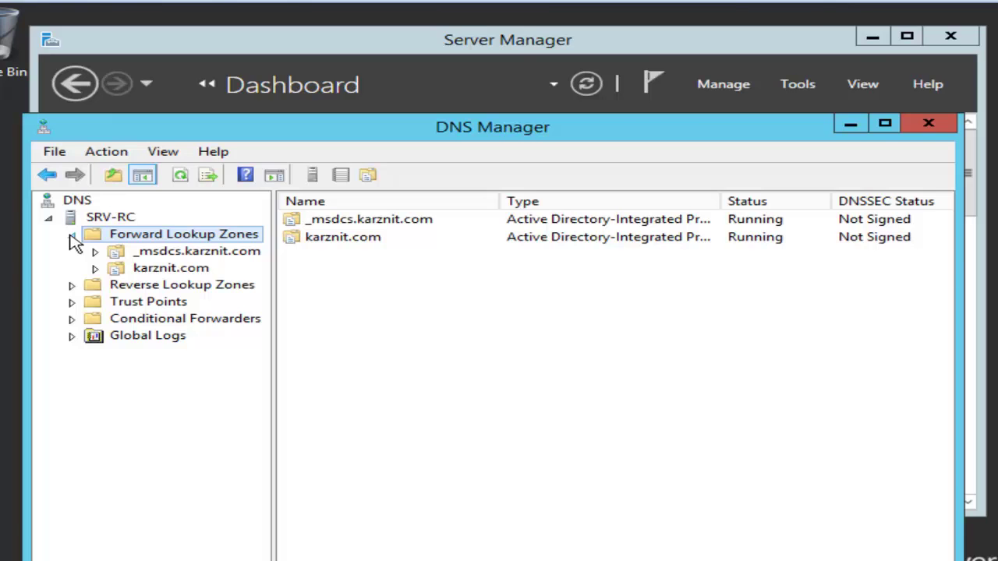
pyautogui.click(77, 287)
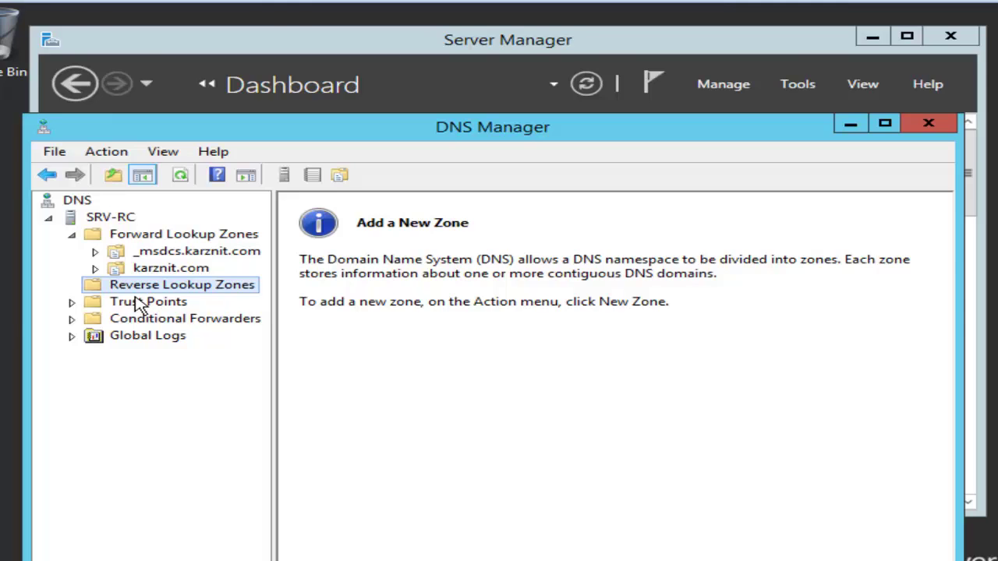
pyautogui.click(168, 238)
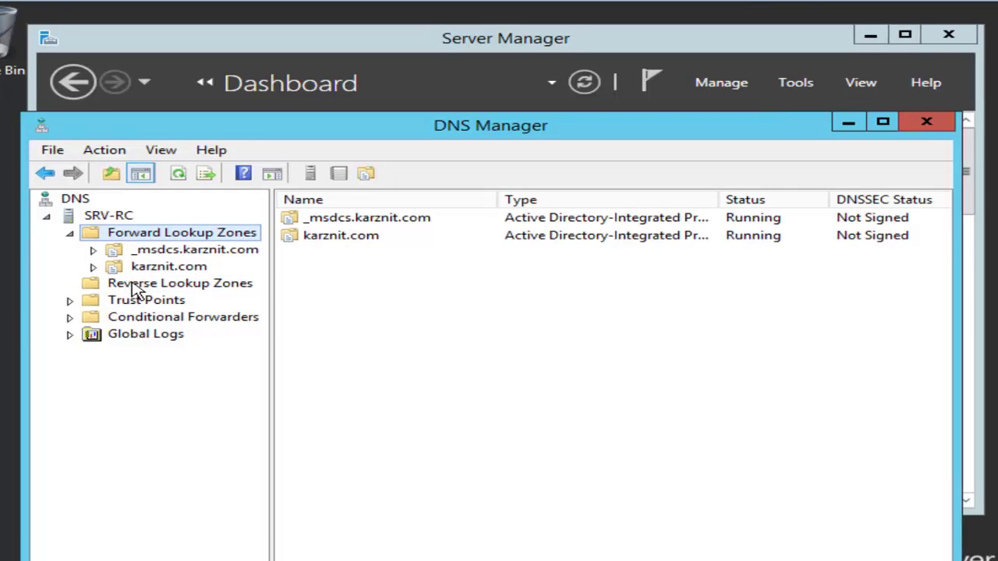
pyautogui.click(89, 251)
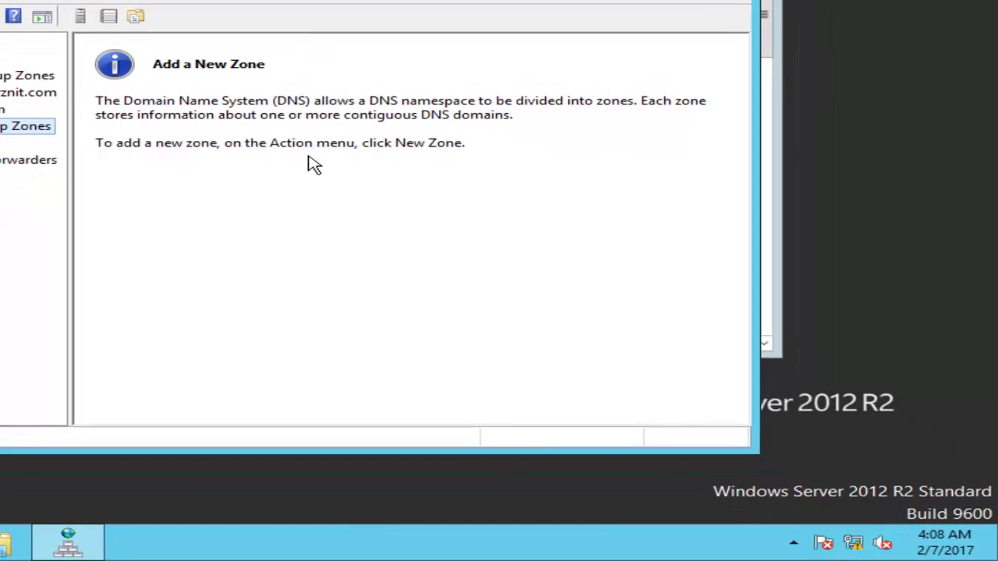
# Open the Internet Protocol Version 4 (TCP/IPv4) properties of the Ethernet0 adapter from the Network and Sharing Center
pyautogui.rightClick(854, 544)
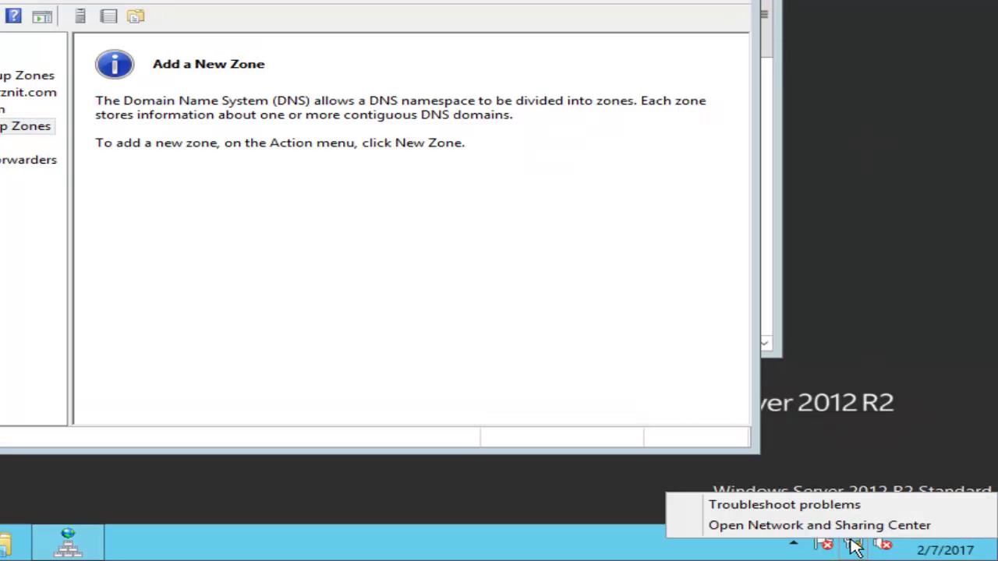
pyautogui.click(853, 527)
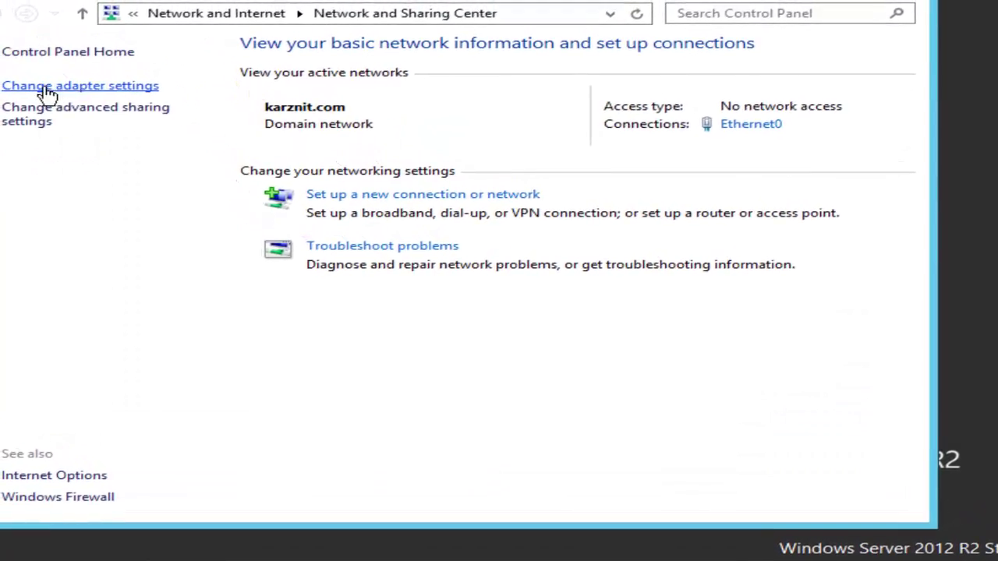
pyautogui.click(47, 87)
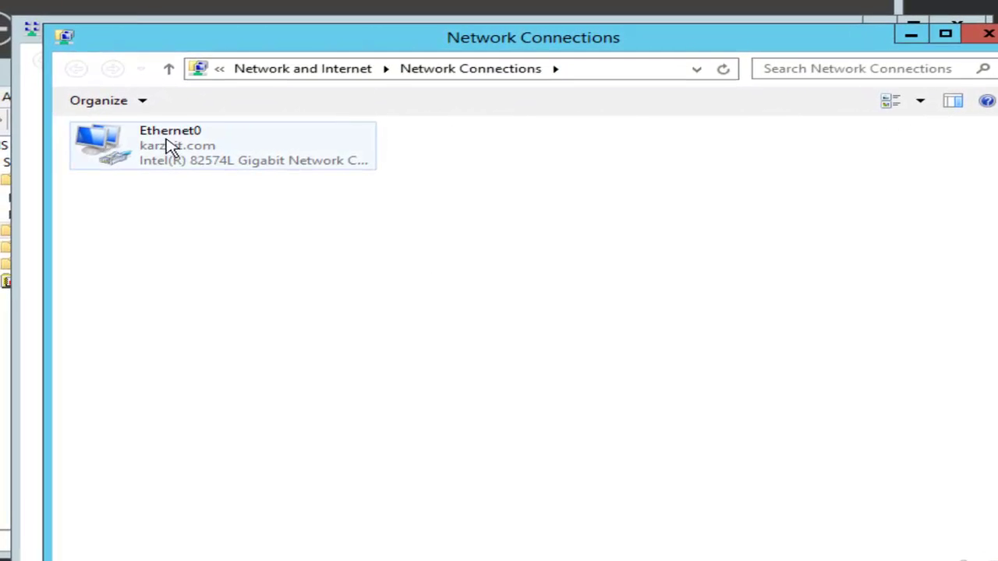
pyautogui.doubleClick(168, 147)
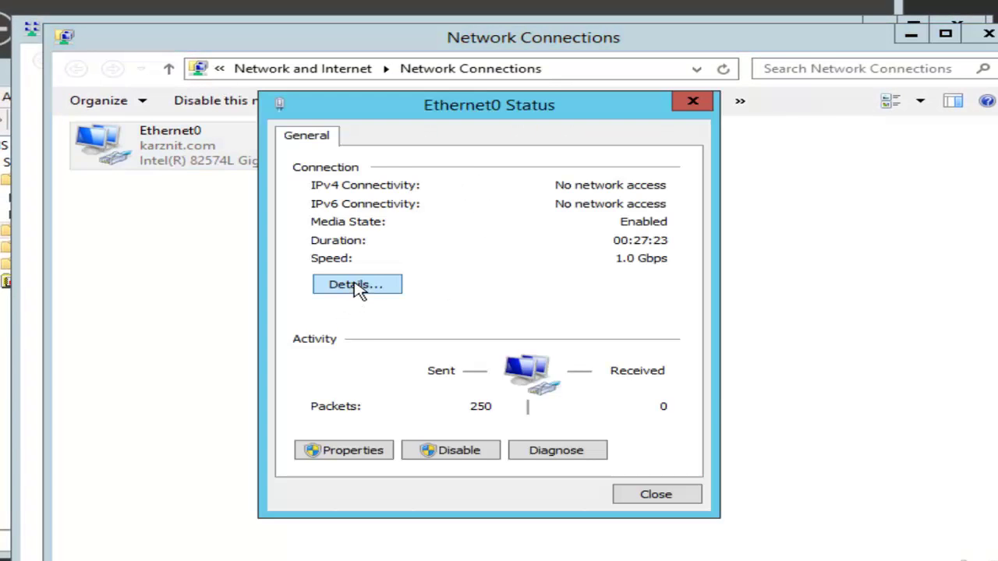
pyautogui.click(346, 451)
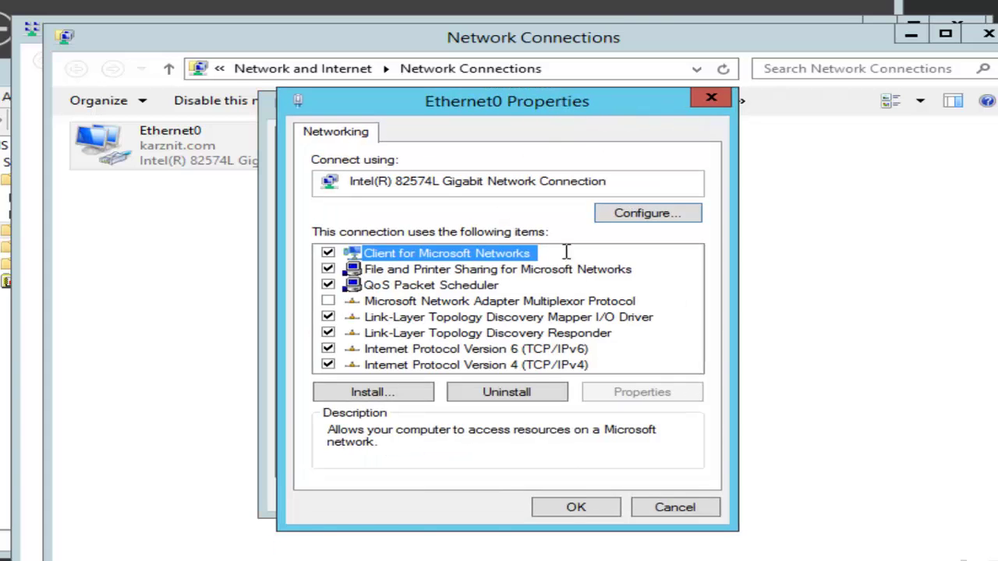
pyautogui.doubleClick(510, 364)
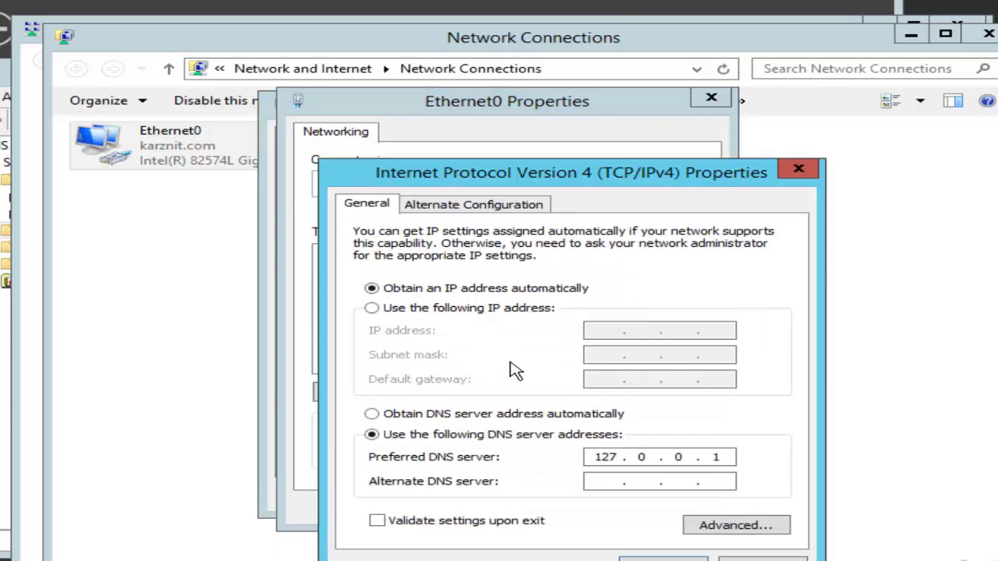
# Assign the static IP address 172.100.100.12 with subnet mask 255.255.255.0 to the adapter
pyautogui.click(483, 307)
pyautogui.click(622, 331)
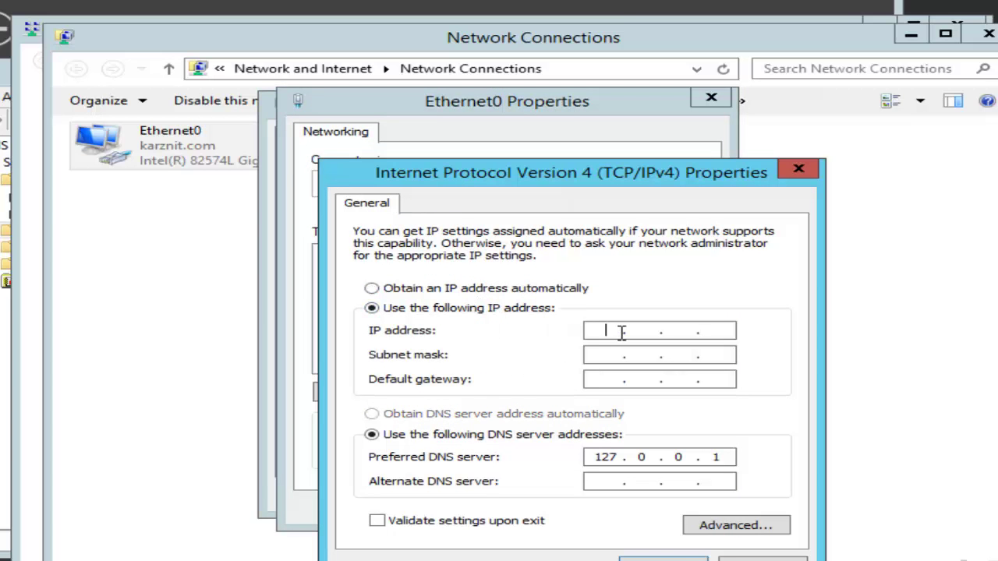
pyautogui.write('172 . 100 . 100 . 12')
pyautogui.click(617, 354)
pyautogui.doubleClick(679, 355)
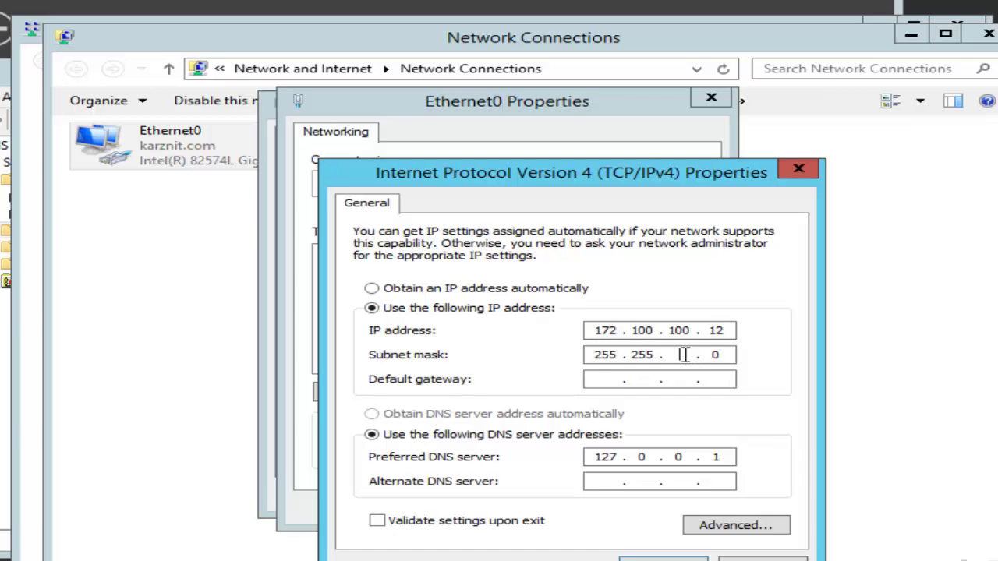
pyautogui.write('255')
# Set the preferred DNS server to 172.100.100.12
pyautogui.click(651, 456)
pyautogui.click(731, 457)
pyautogui.press('BackSpace')
pyautogui.press('BackSpace')
pyautogui.press('BackSpace')
pyautogui.press('BackSpace')
pyautogui.press('BackSpace')
pyautogui.press('BackSpace')
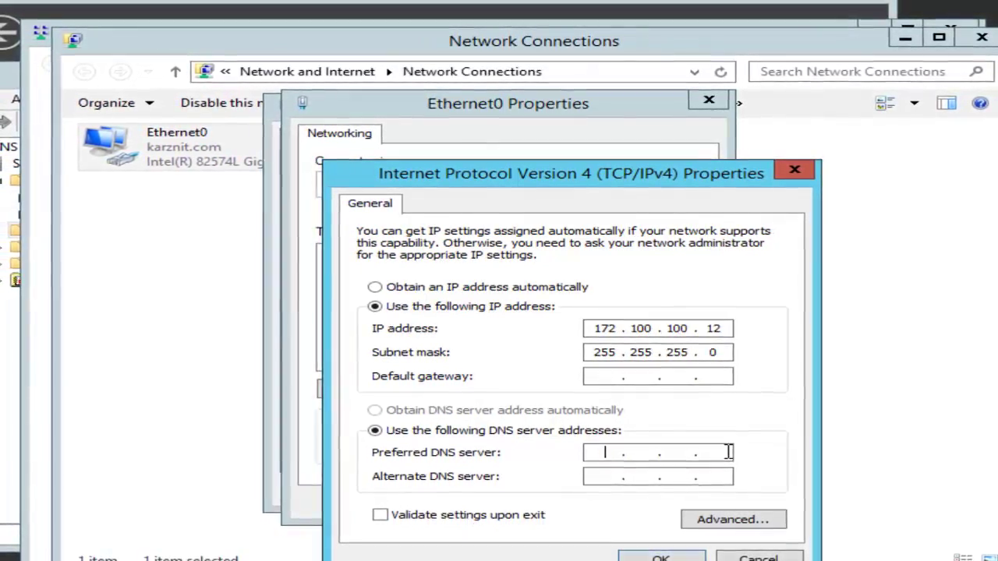
pyautogui.write('172 . 100 . ')
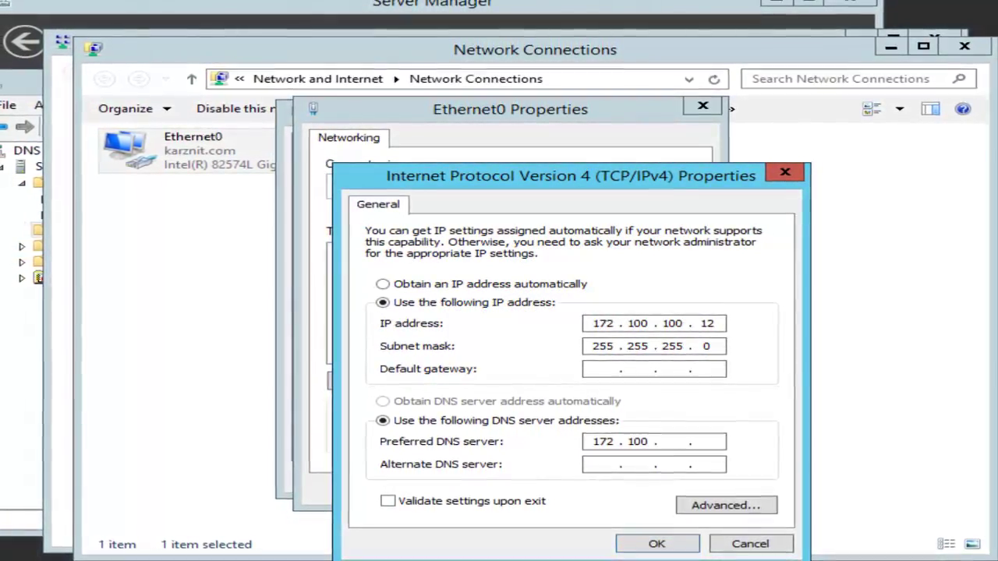
pyautogui.write('100 . ')
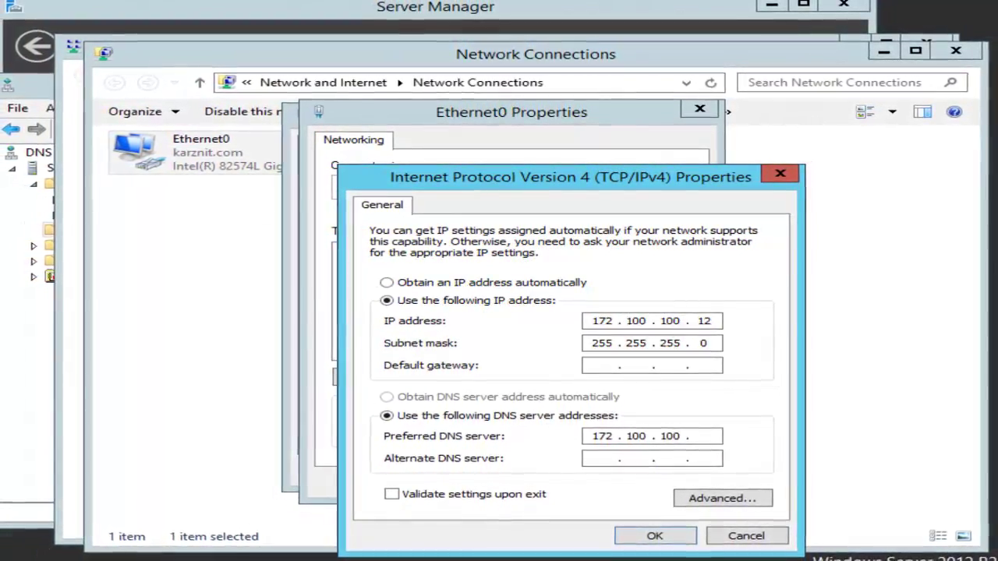
pyautogui.write('12')
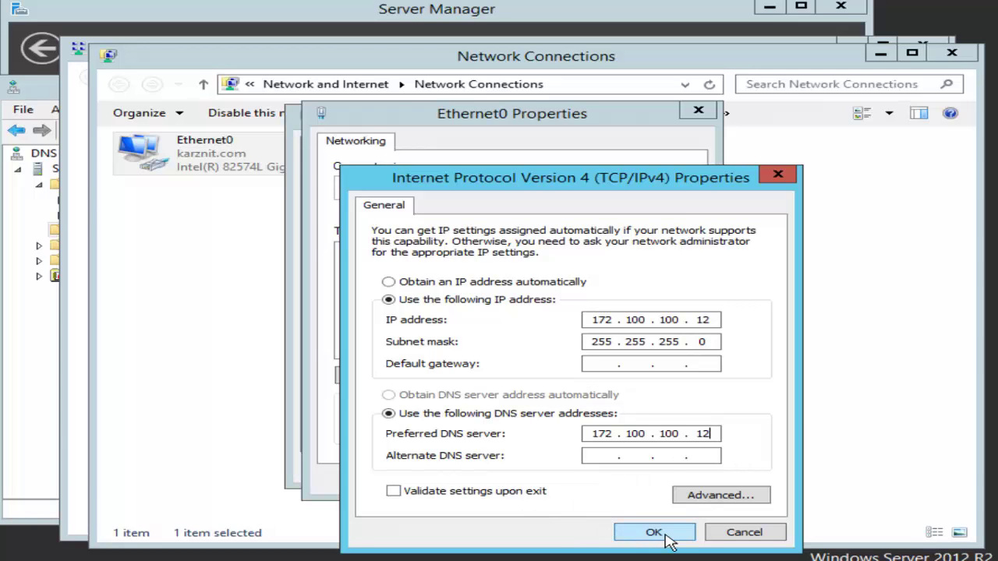
pyautogui.click(710, 499)
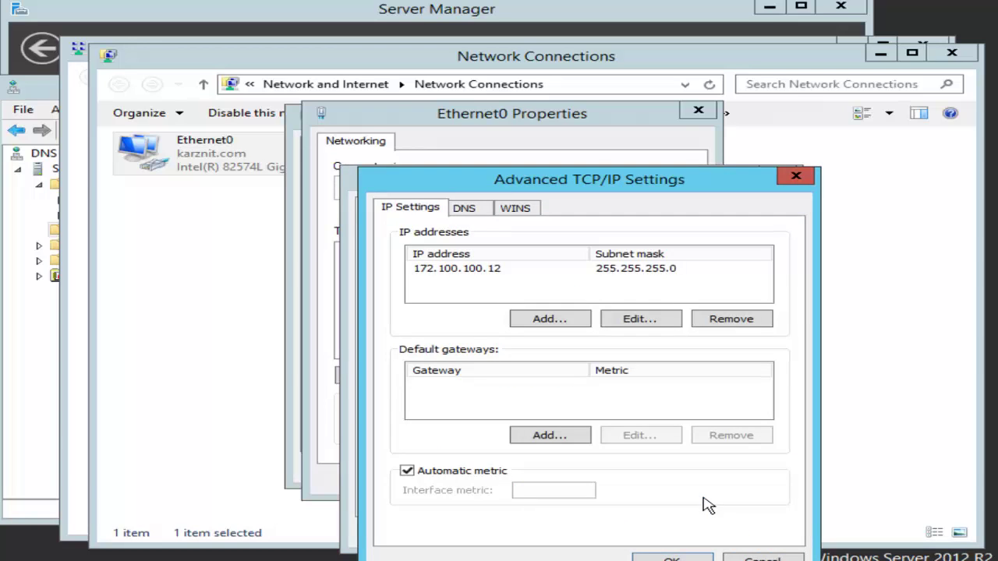
pyautogui.click(830, 184)
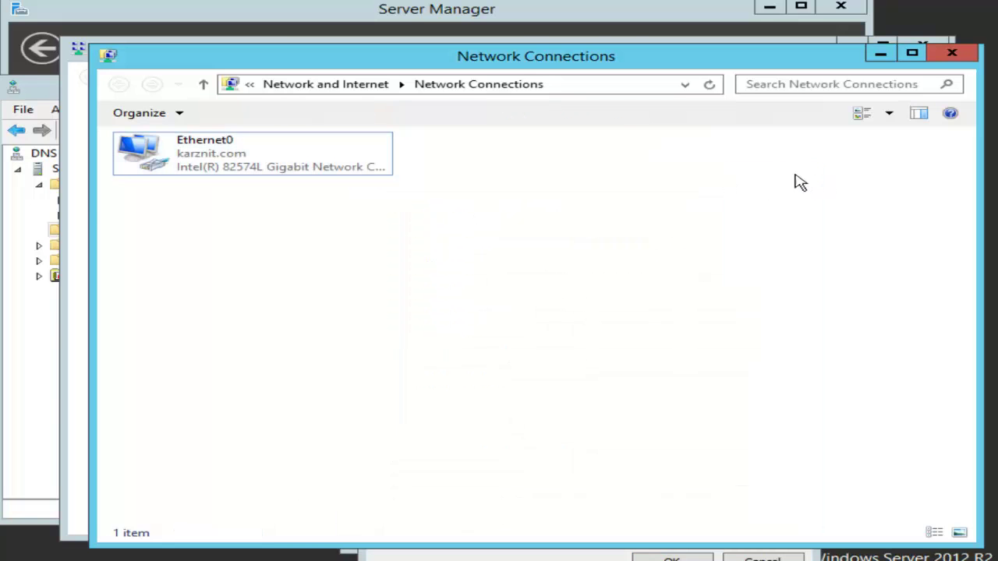
pyautogui.click(679, 559)
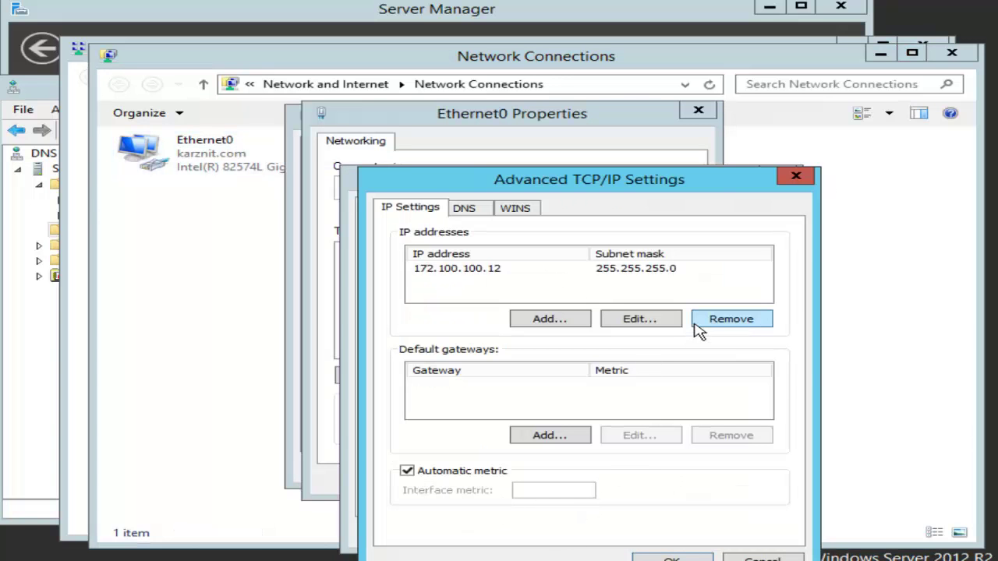
pyautogui.click(795, 177)
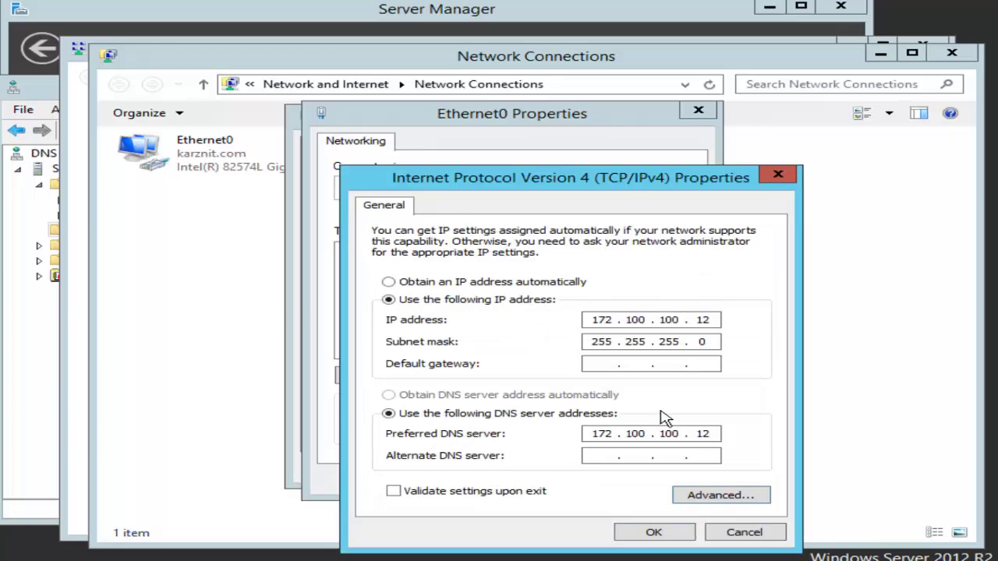
# Enable using this connection's DNS suffix in DNS registration in the advanced TCP/IP settings, and apply the changes to Ethernet0
pyautogui.click(744, 499)
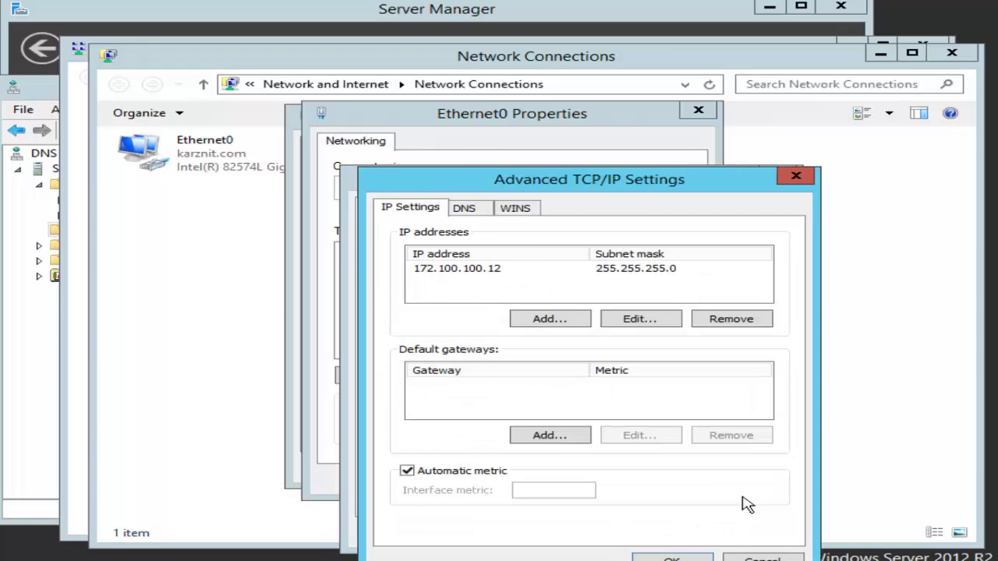
pyautogui.click(468, 209)
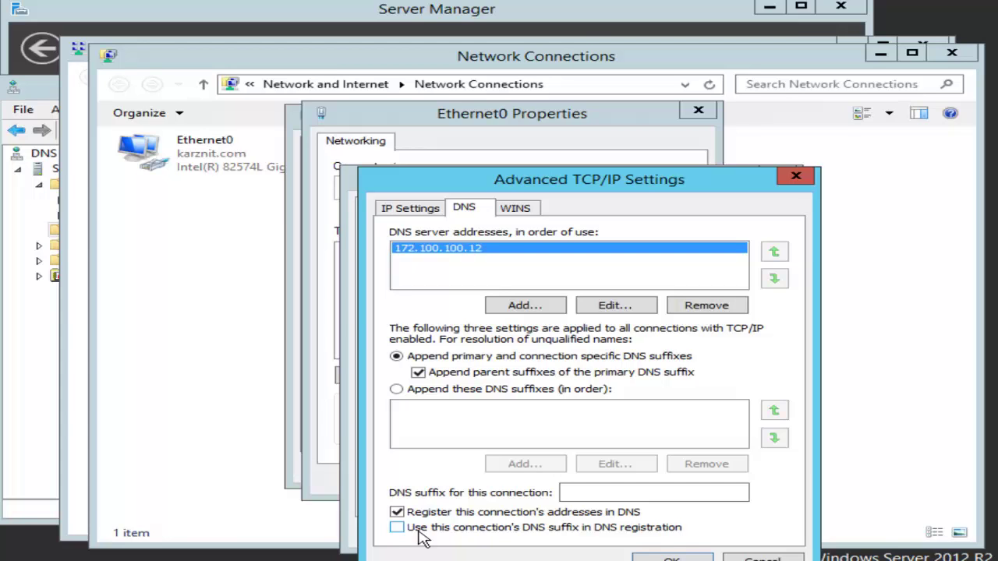
pyautogui.click(418, 532)
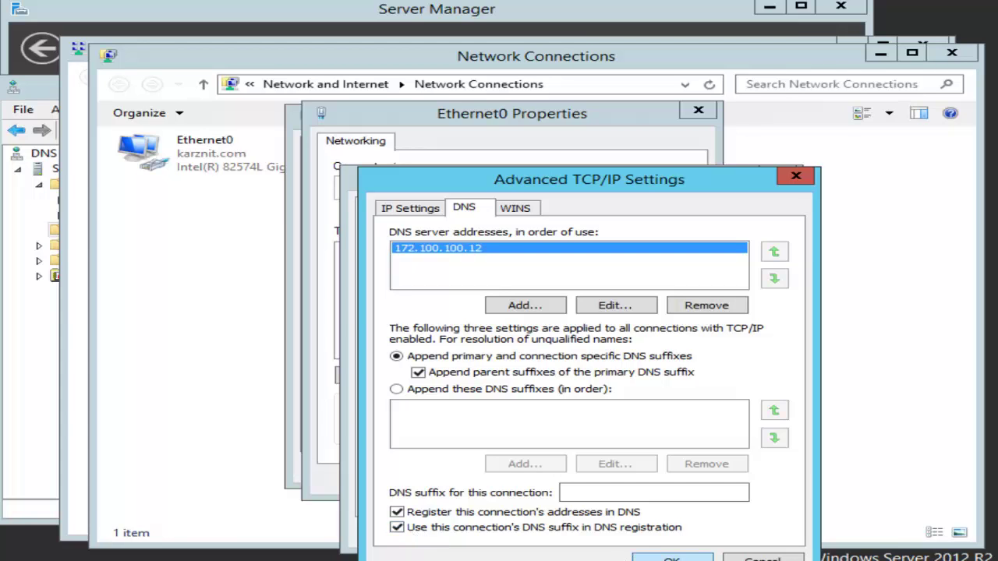
pyautogui.click(672, 557)
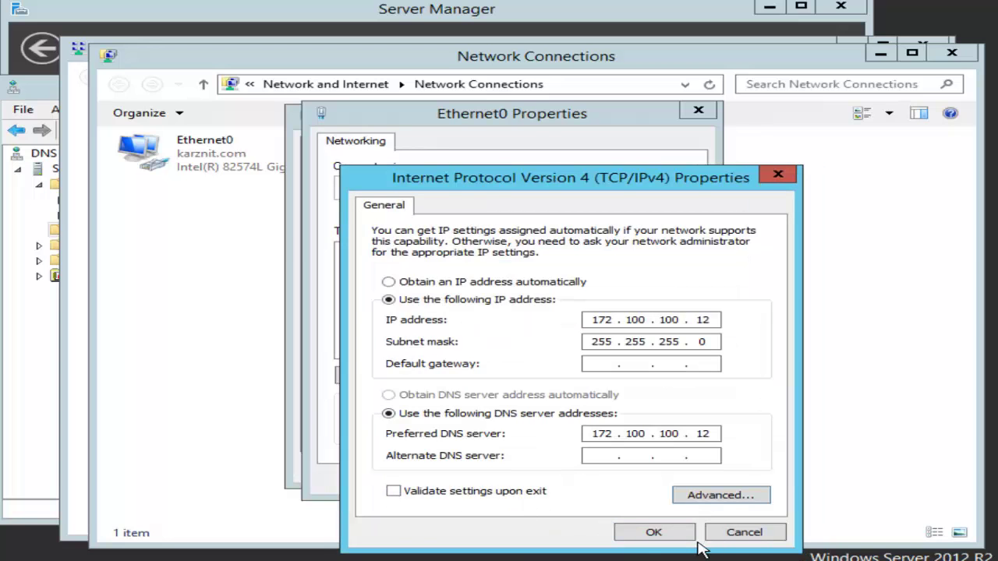
pyautogui.click(654, 532)
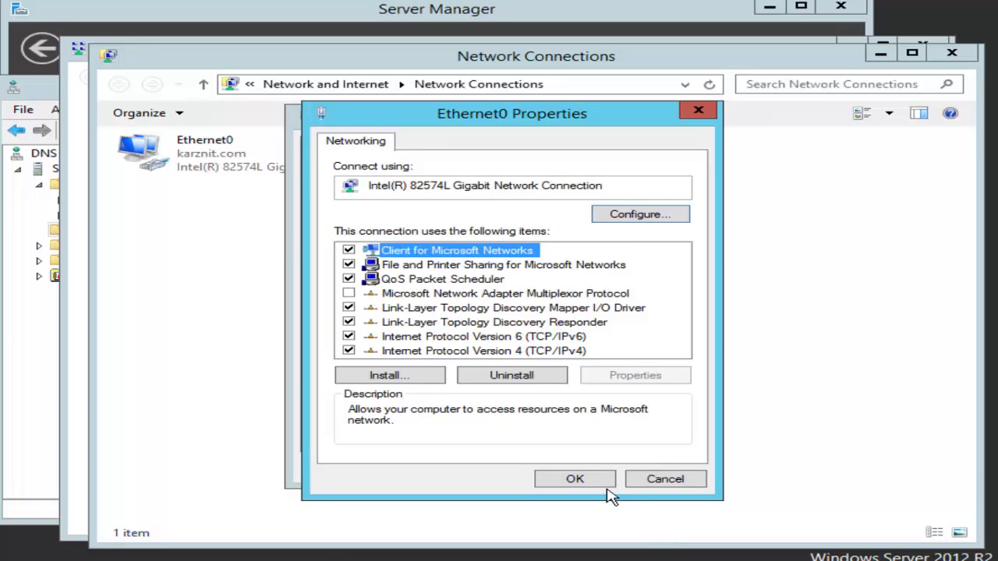
pyautogui.click(577, 477)
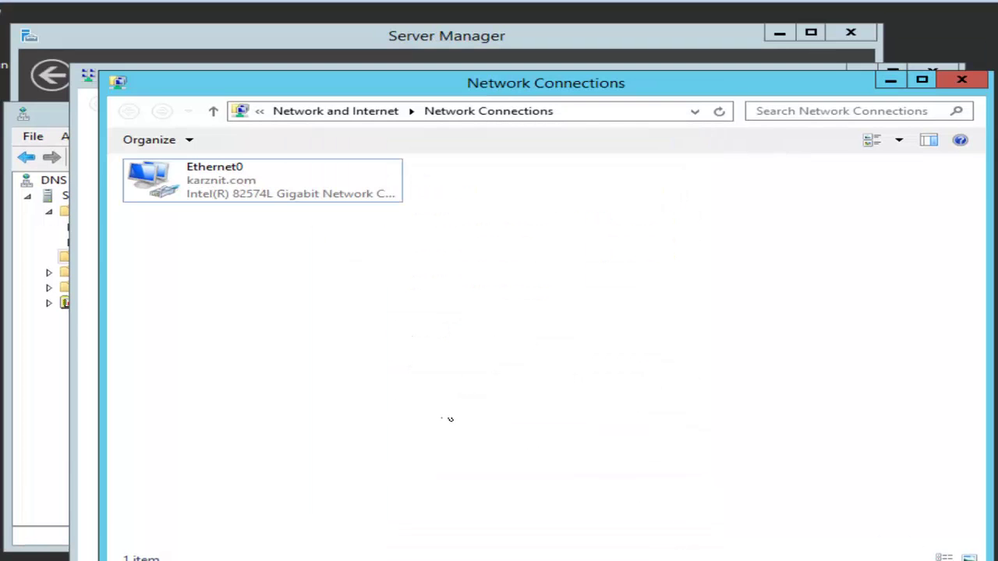
# Check the Ethernet0 connection details for the IPv4 address, subnet mask and DNS server, and close the status dialogs
pyautogui.rightClick(202, 184)
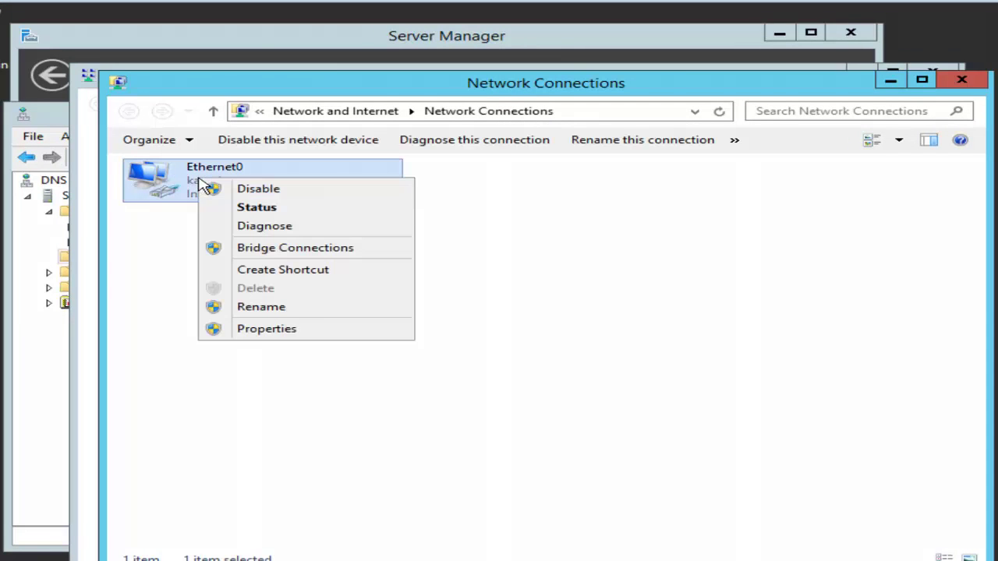
pyautogui.click(287, 207)
pyautogui.click(396, 305)
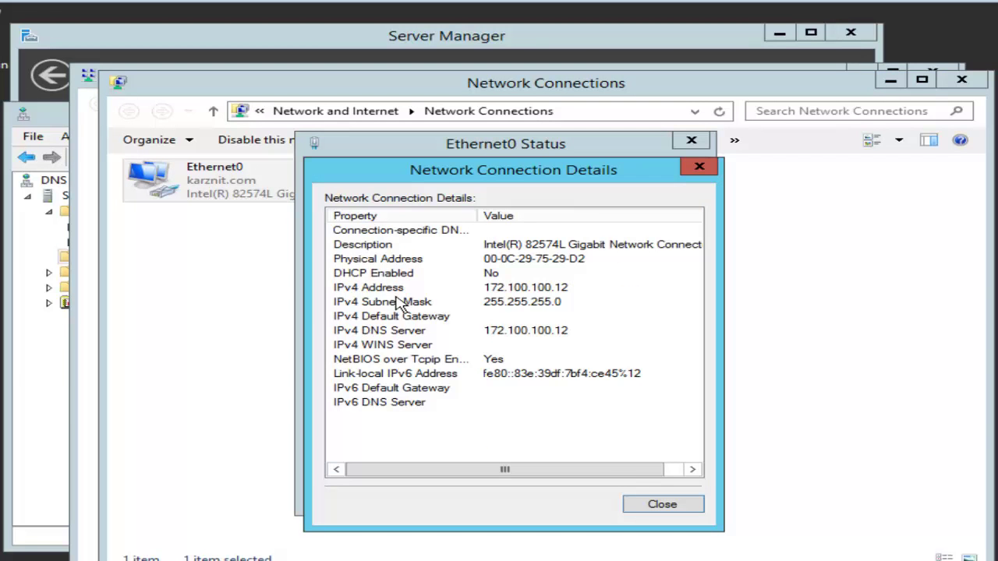
pyautogui.click(653, 508)
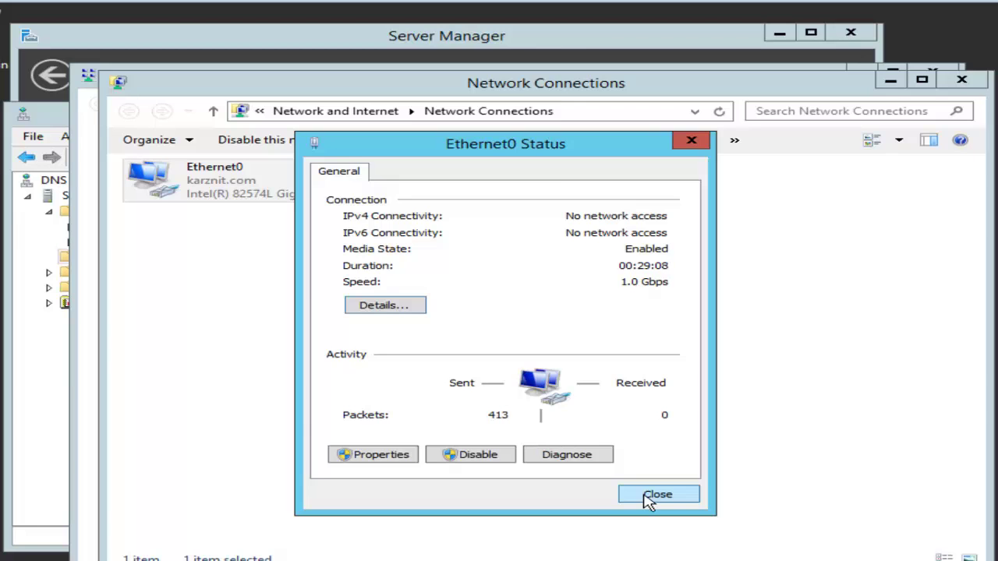
pyautogui.click(647, 497)
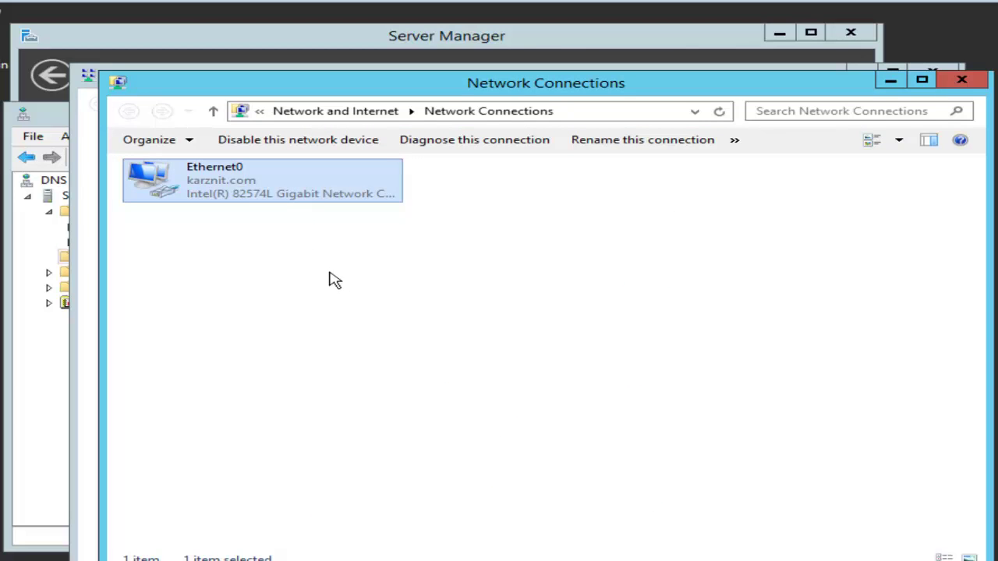
# Minimize the network windows to return to DNS Manager and start a new zone under Reverse Lookup Zones
pyautogui.click(894, 82)
pyautogui.click(881, 84)
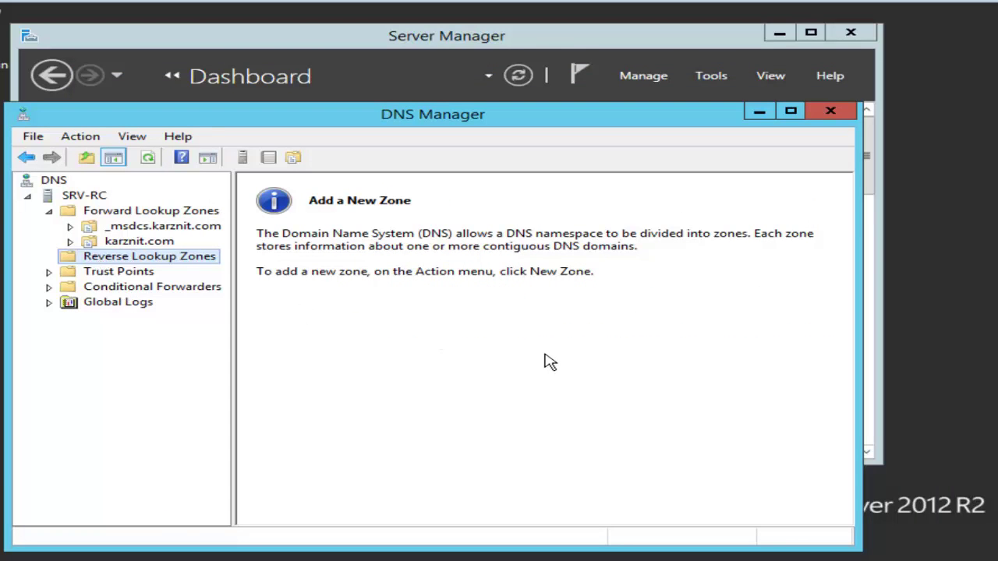
pyautogui.click(478, 335)
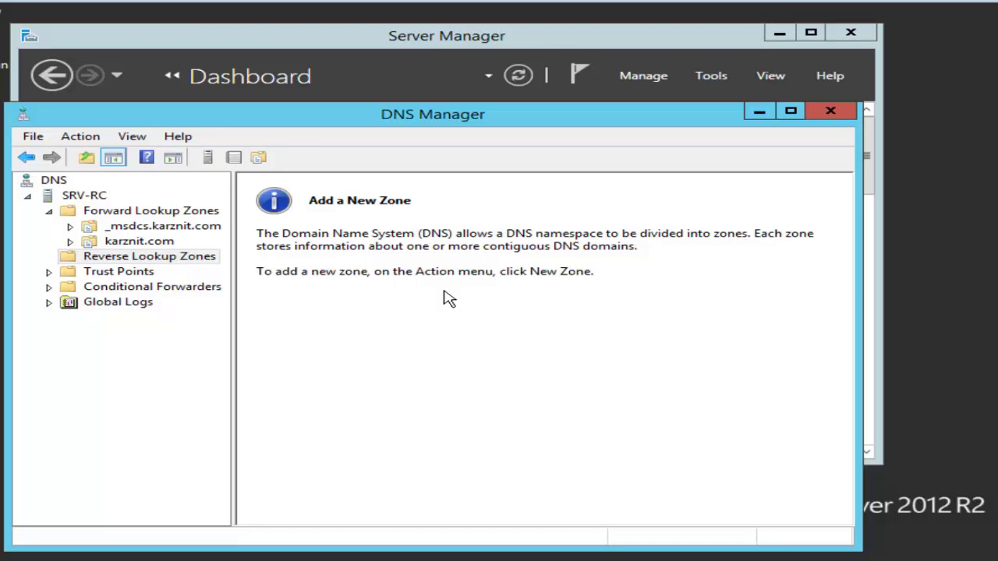
pyautogui.rightClick(155, 260)
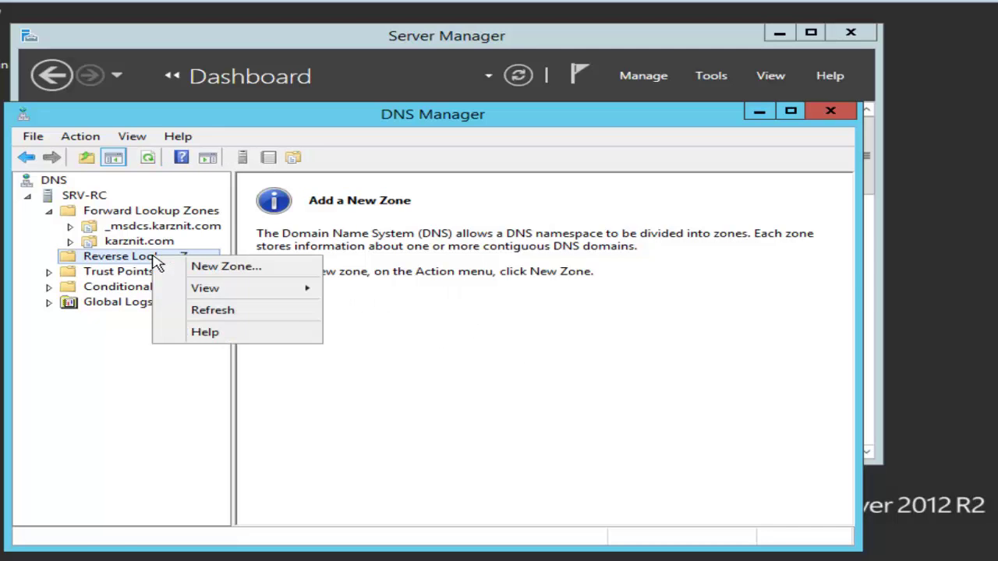
pyautogui.click(242, 269)
pyautogui.moveTo(290, 133); pyautogui.dragTo(353, 133)
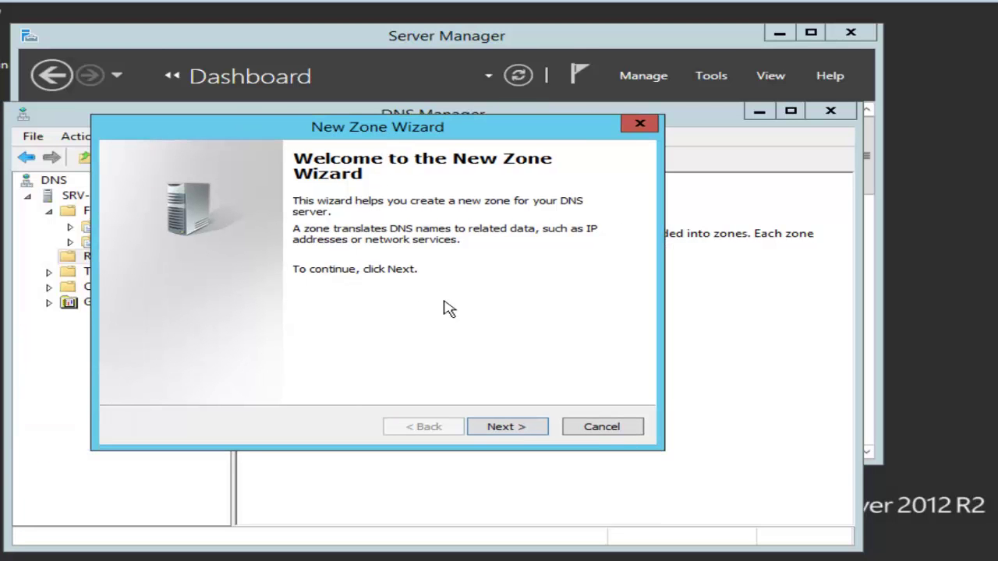
# Choose a primary zone stored in Active Directory and make it an IPv4 reverse lookup zone
pyautogui.click(516, 428)
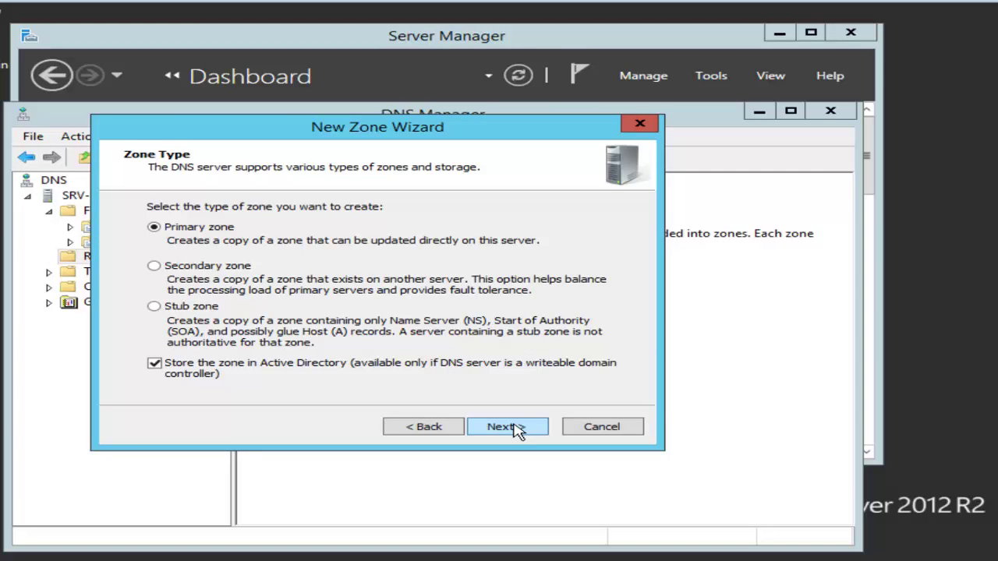
pyautogui.click(518, 428)
pyautogui.click(515, 427)
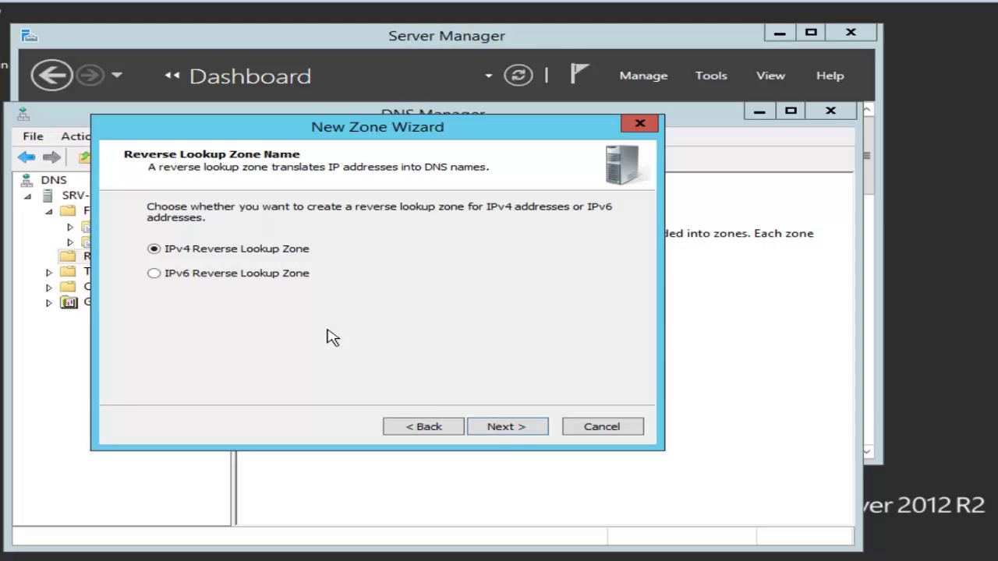
pyautogui.click(506, 428)
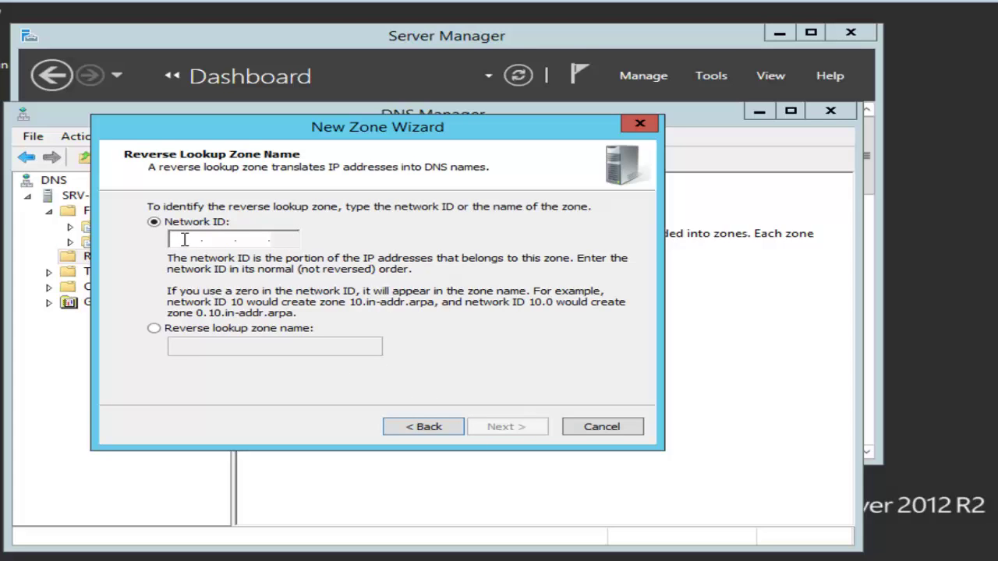
# Set the reverse lookup zone's network ID to 172.100.100
pyautogui.write('172 .')
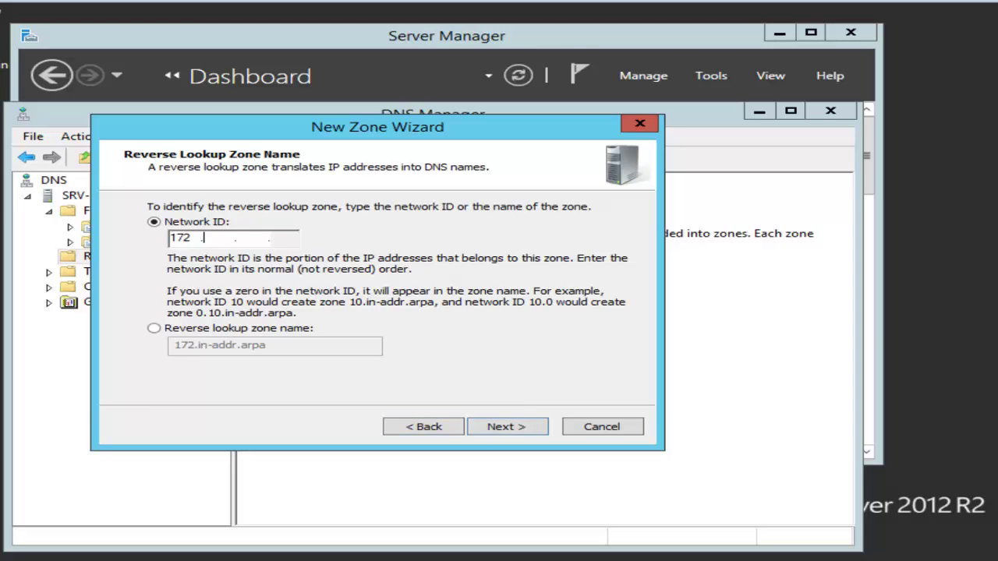
pyautogui.write('100 .1')
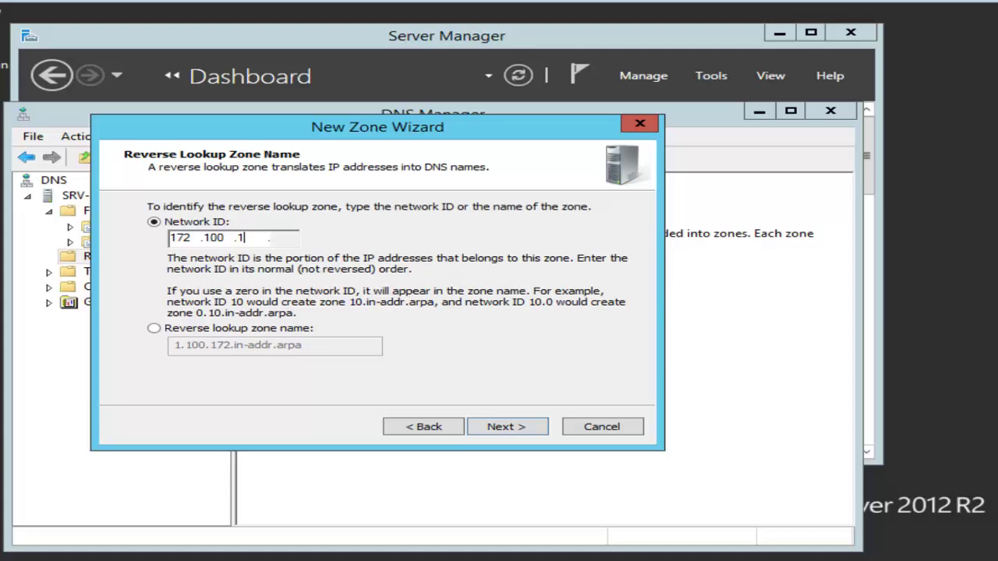
pyautogui.write('00')
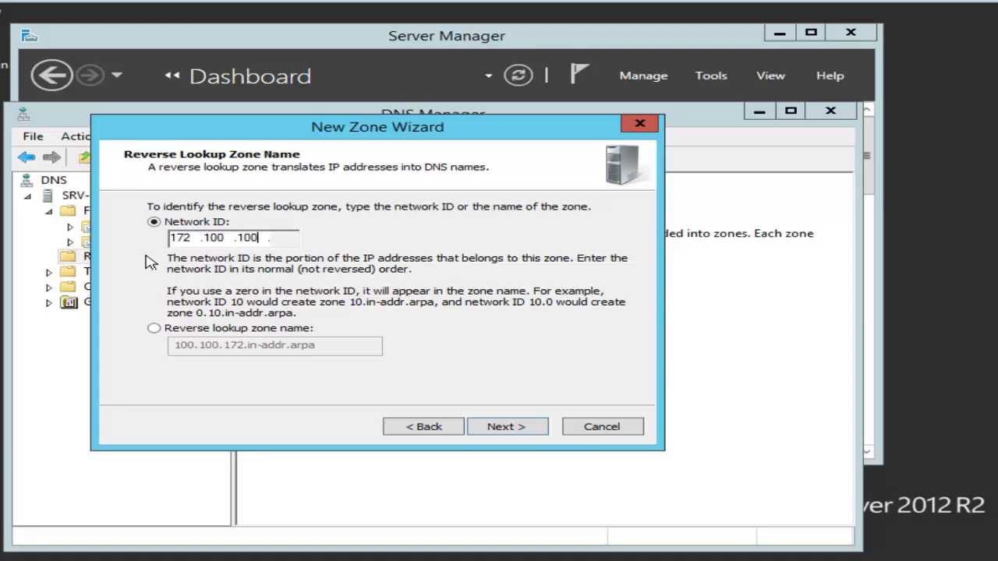
# Allow only secure dynamic updates for the zone and finish creating it
pyautogui.click(520, 435)
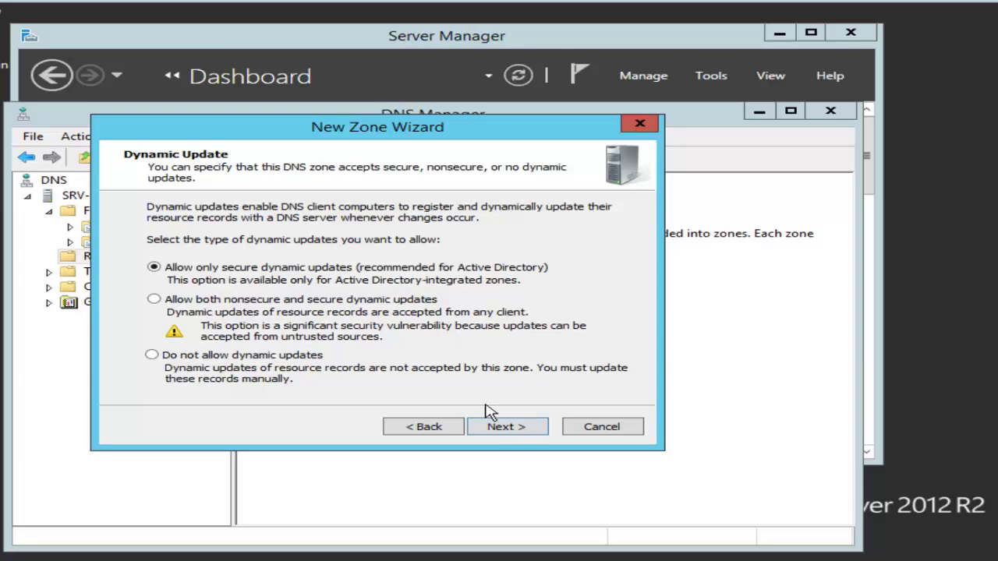
pyautogui.click(521, 433)
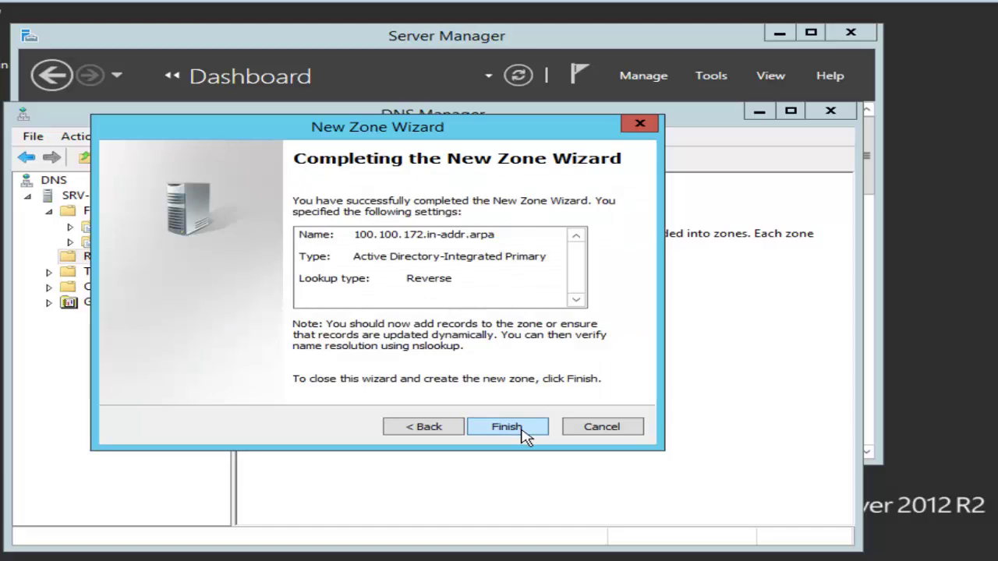
pyautogui.click(522, 430)
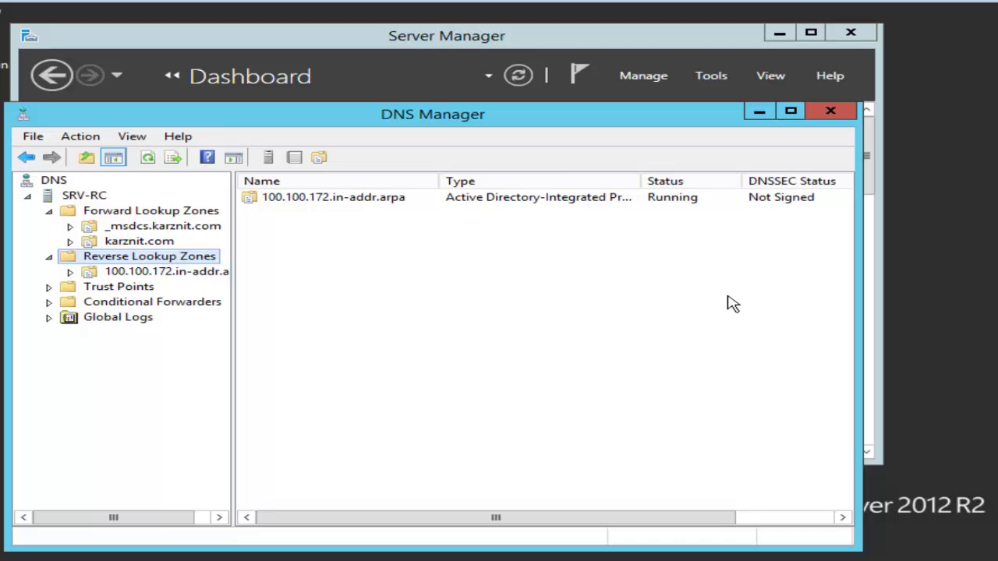
pyautogui.moveTo(835, 7)
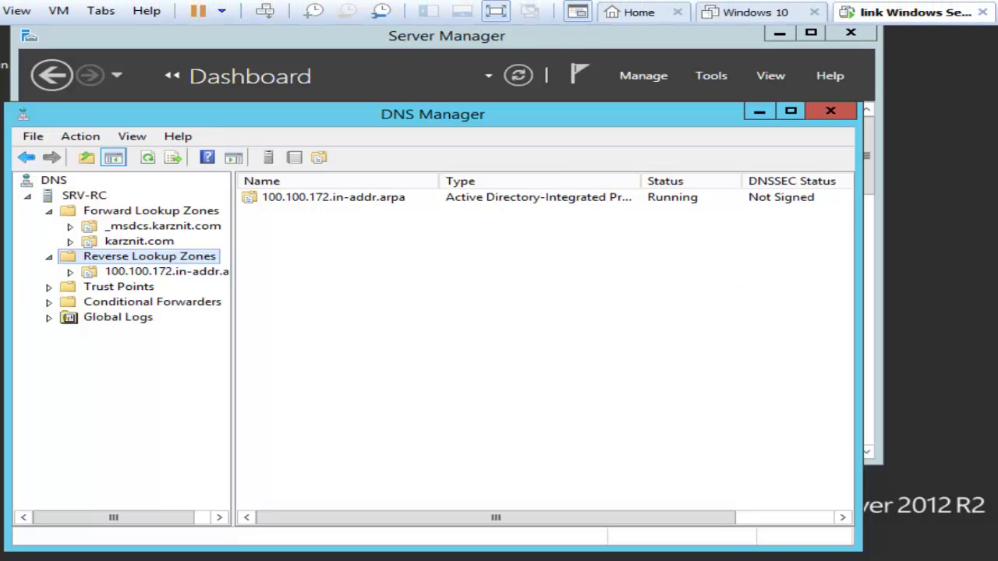
pyautogui.hotkey('ctrl', 'alt', 'Return')
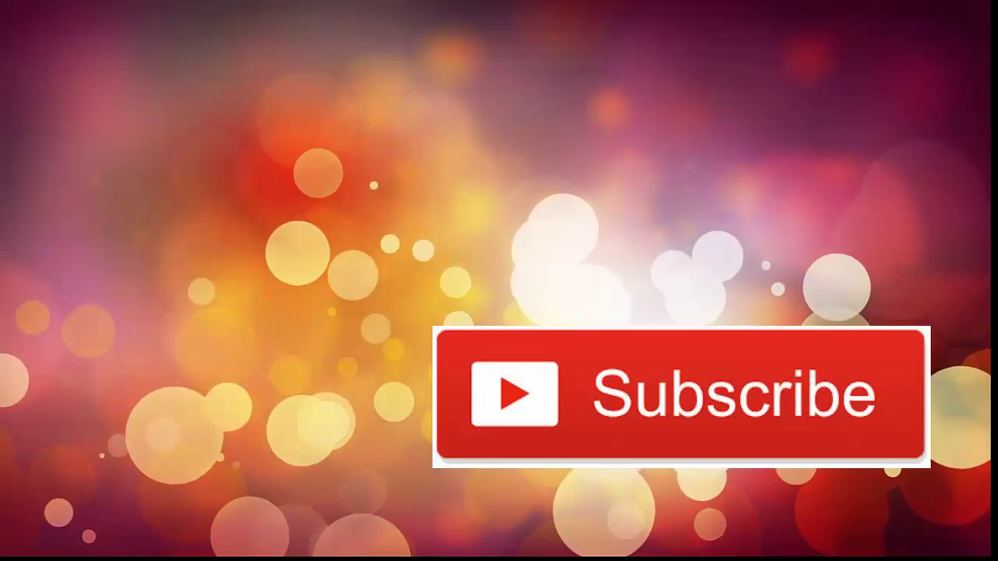